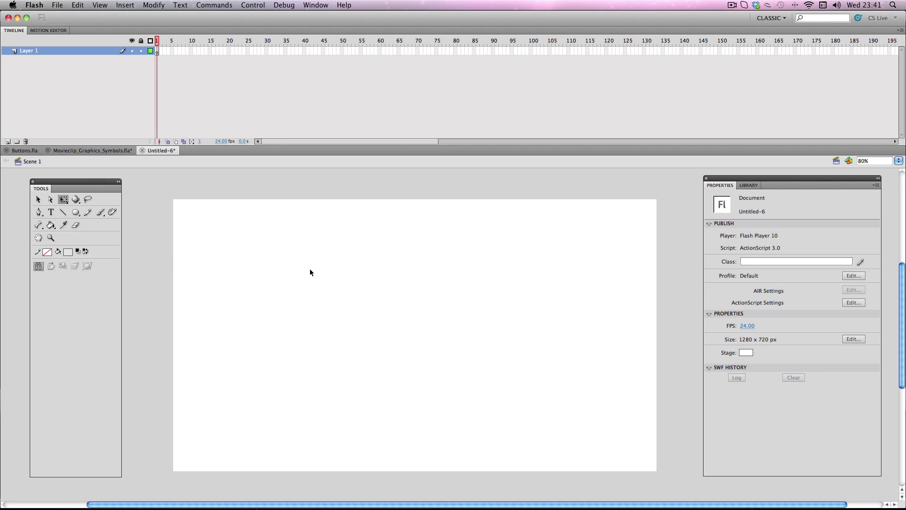
Step: Browse the New Symbol types, cancel the dialog, and switch to Movieclip_Graphics_Symbols.fla
left_click(125, 5)
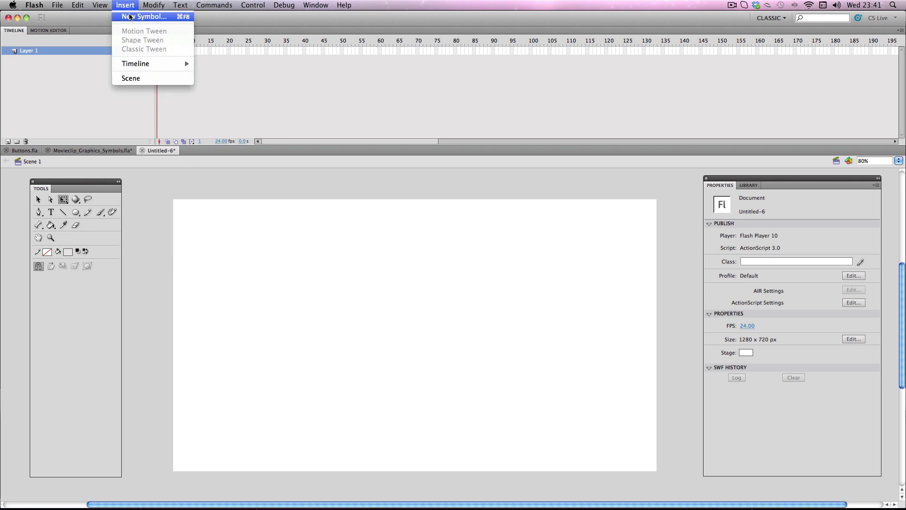
left_click(128, 16)
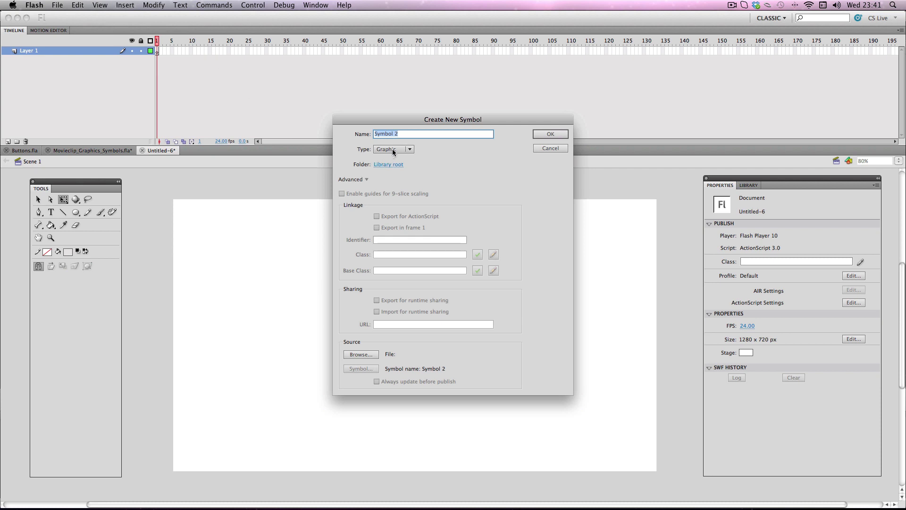
left_click(395, 152)
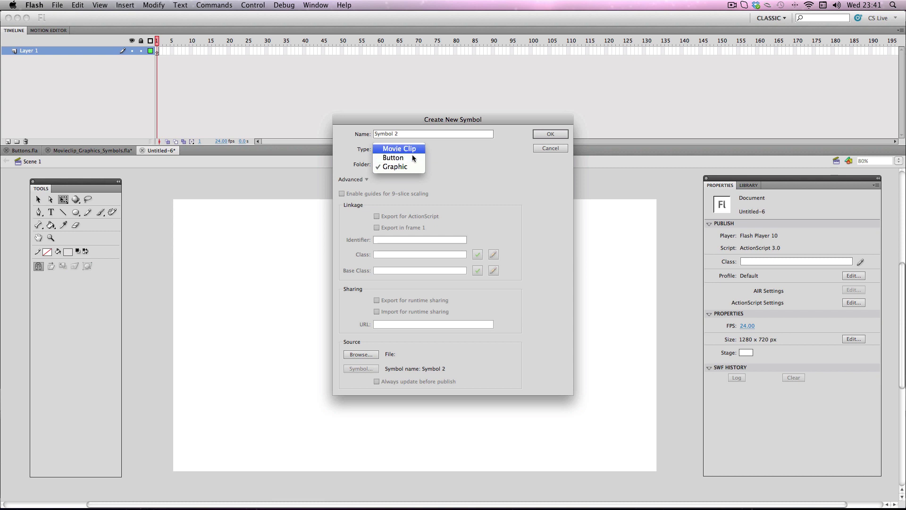
left_click(548, 155)
left_click(557, 149)
left_click(118, 151)
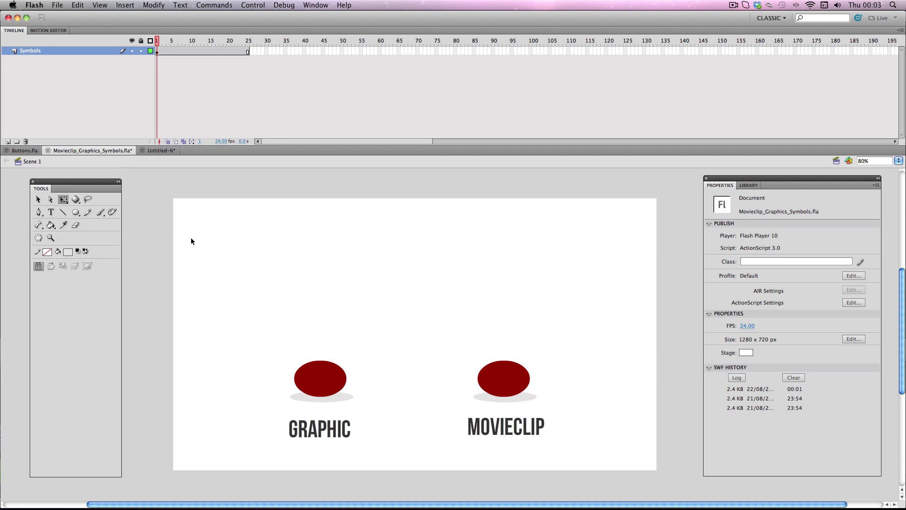
Step: Publish a Flash preview of Movieclip_Graphics_Symbols.swf to watch both balls
left_click(57, 5)
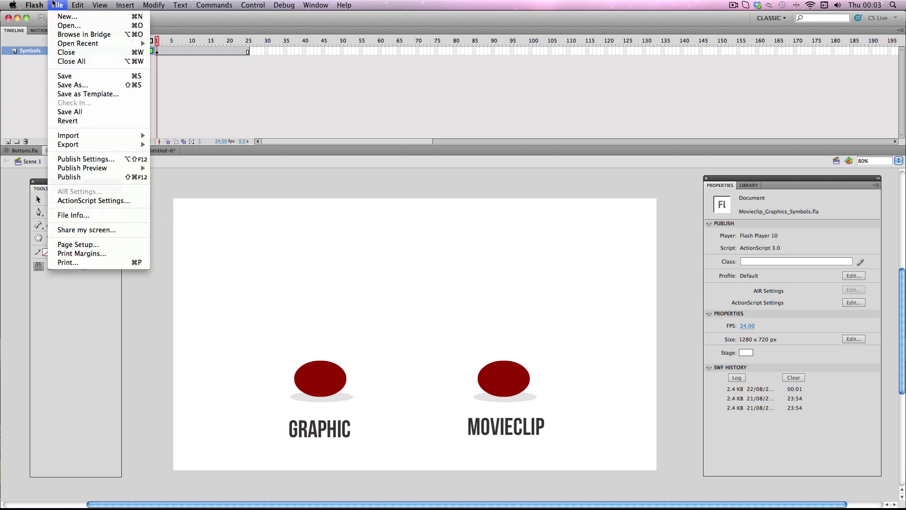
mouse_move(85, 168)
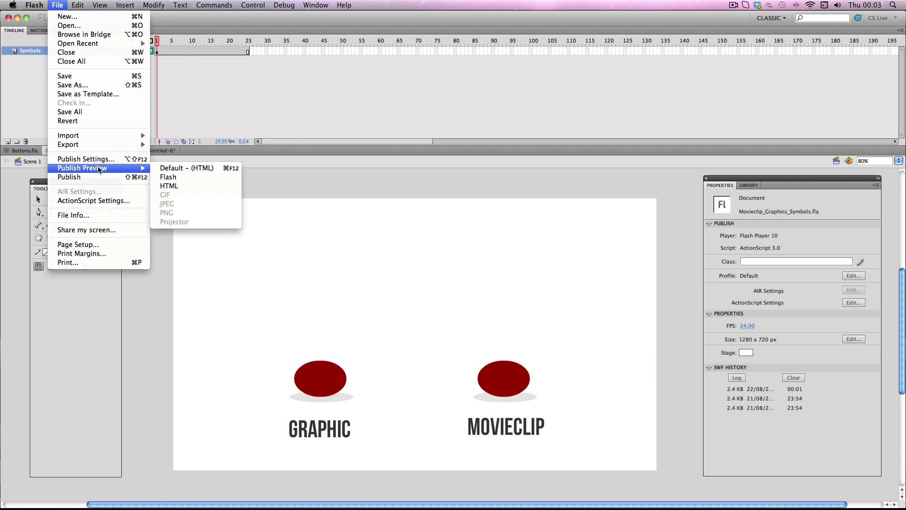
left_click(186, 179)
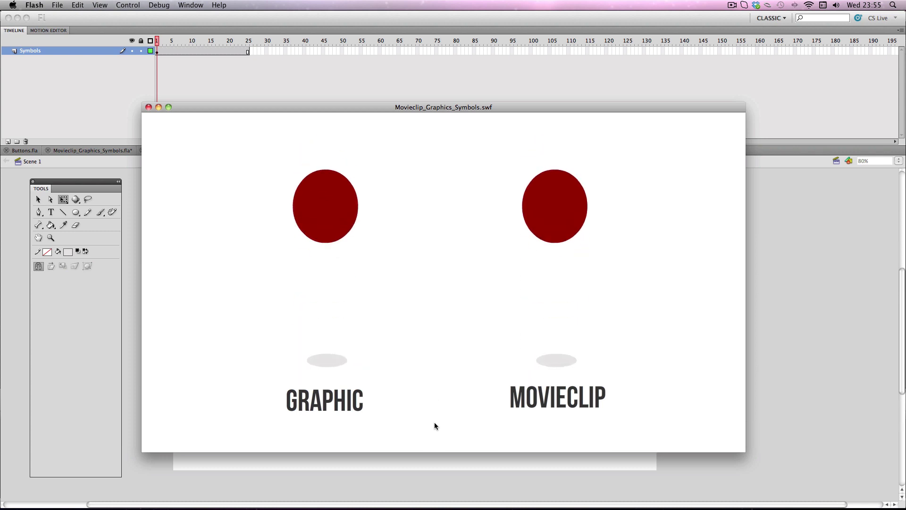
Step: Close the preview and inspect the Graphic_Anim and MovieClip_Anim timelines, then return to Scene 1
left_click(149, 107)
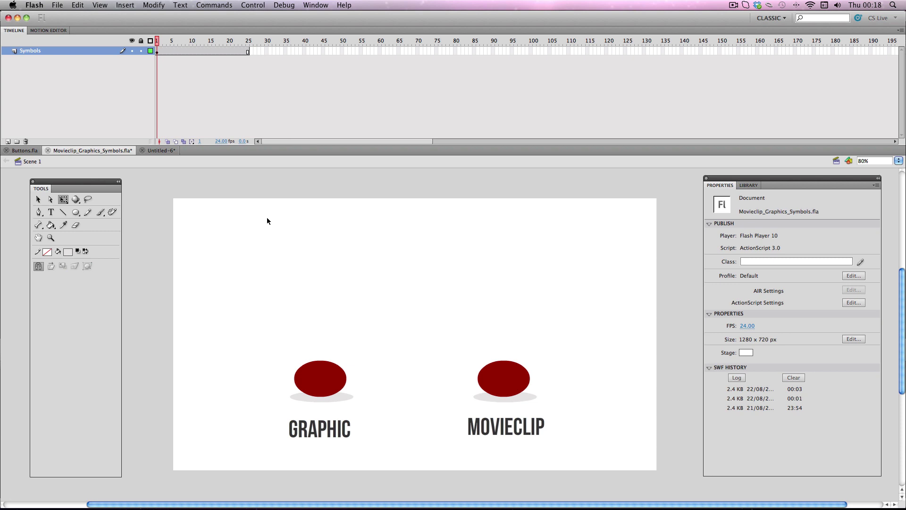
double_click(321, 382)
left_click_drag(158, 43, 168, 75)
double_click(500, 380)
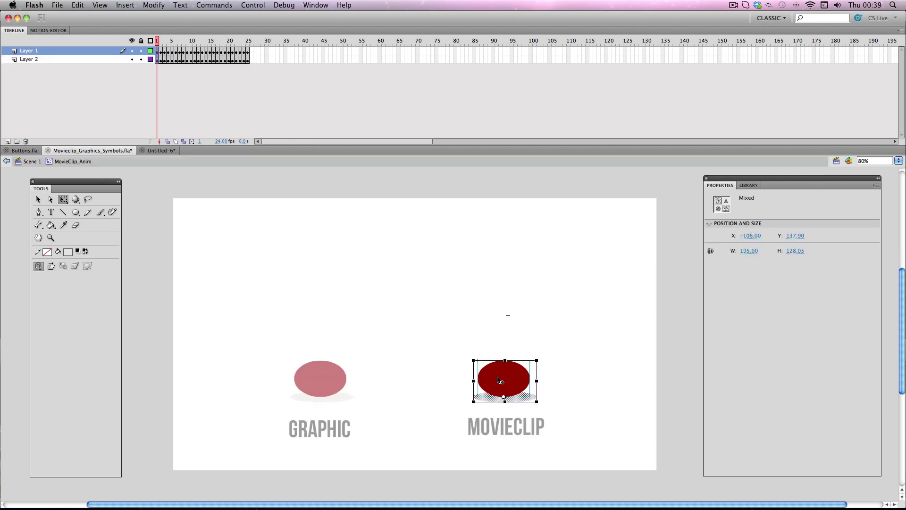
left_click(31, 162)
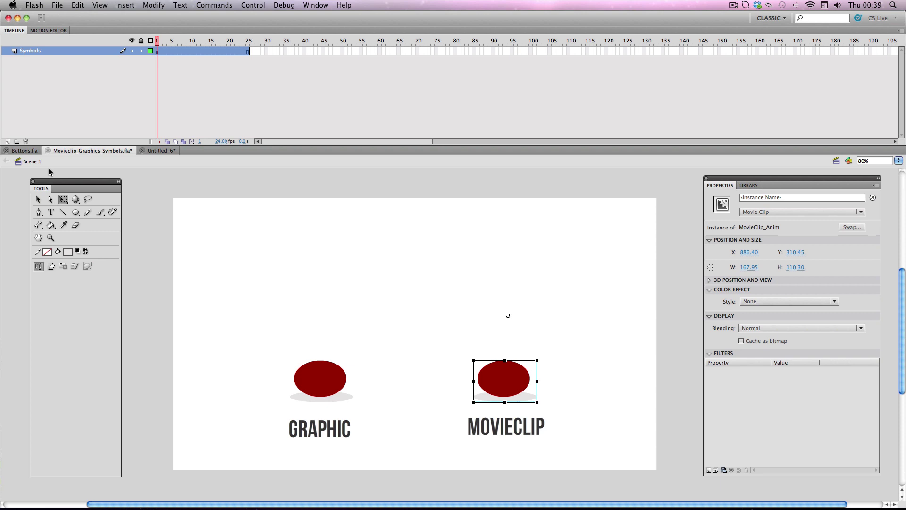
Step: Remove frames 5–28 from the main timeline
left_click(265, 88)
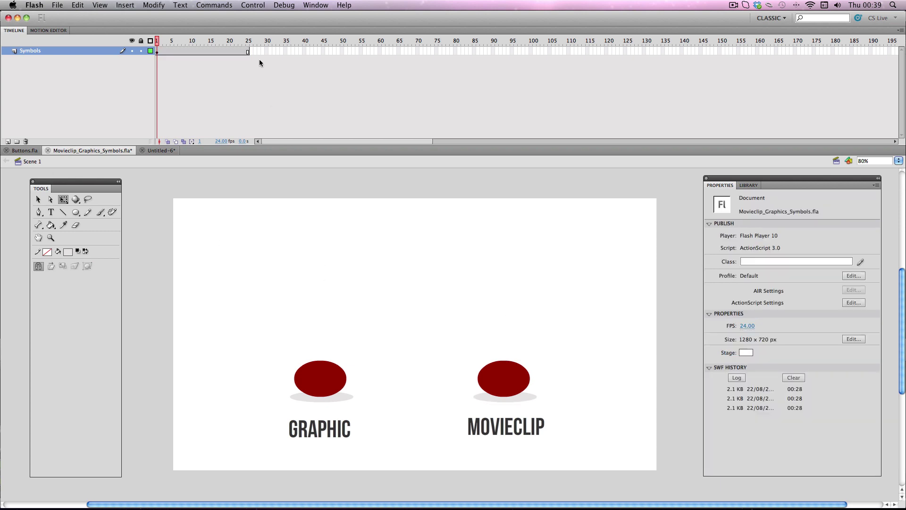
left_click_drag(258, 50, 171, 50)
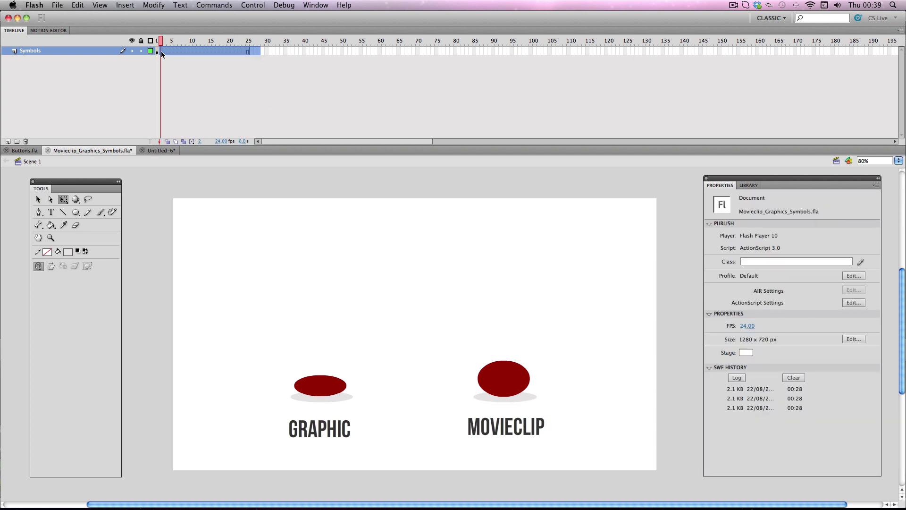
right_click(163, 52)
left_click(181, 98)
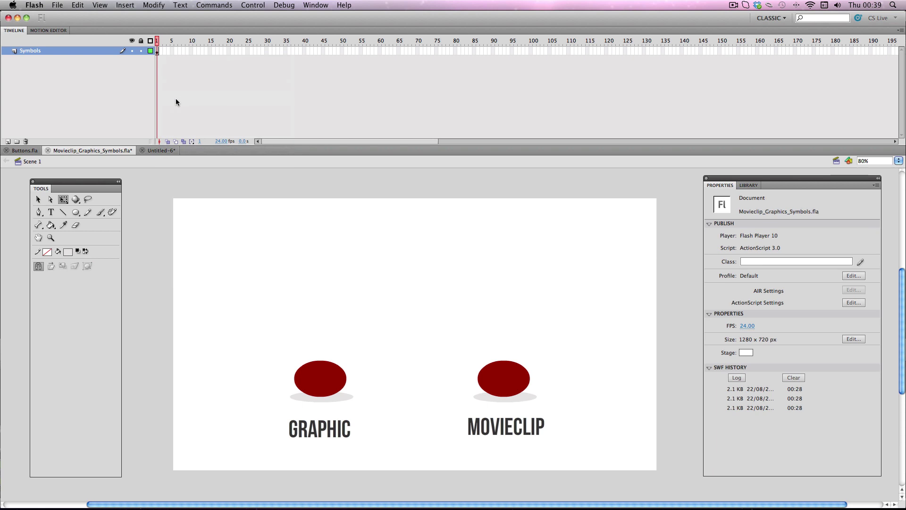
Step: Publish a Flash preview again and compare the frozen GRAPHIC ball with the bouncing MOVIECLIP
left_click(58, 5)
mouse_move(143, 168)
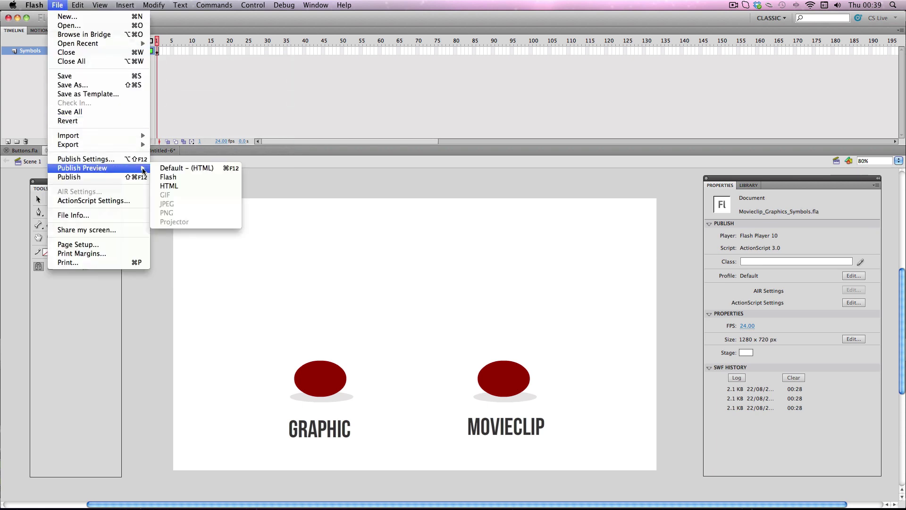
left_click(168, 177)
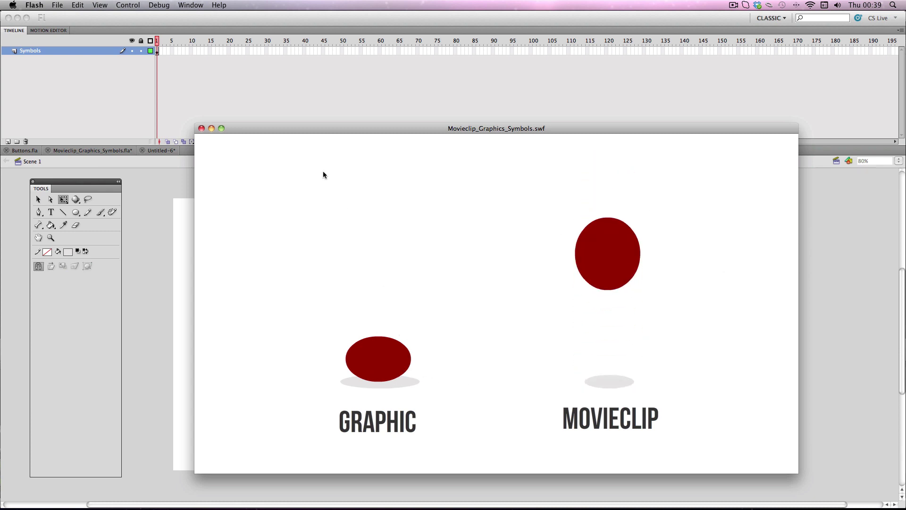
left_click_drag(314, 129, 521, 135)
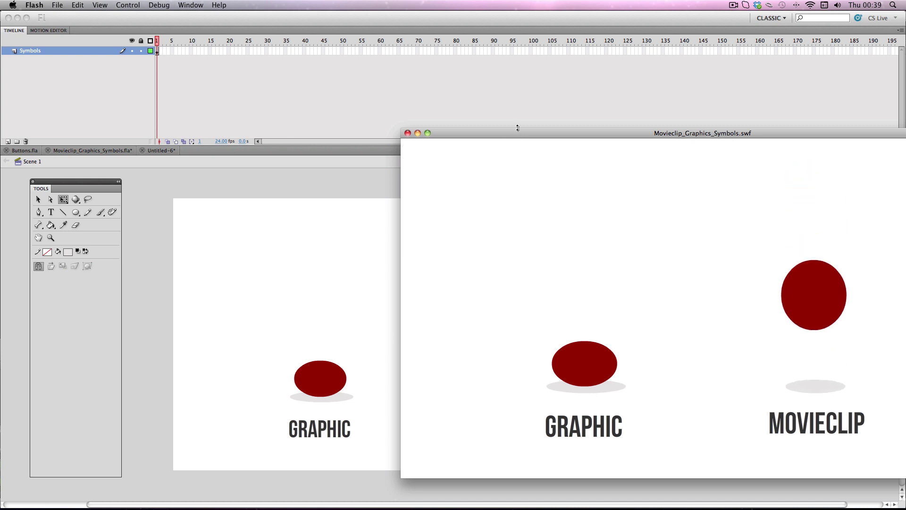
left_click_drag(516, 133, 304, 126)
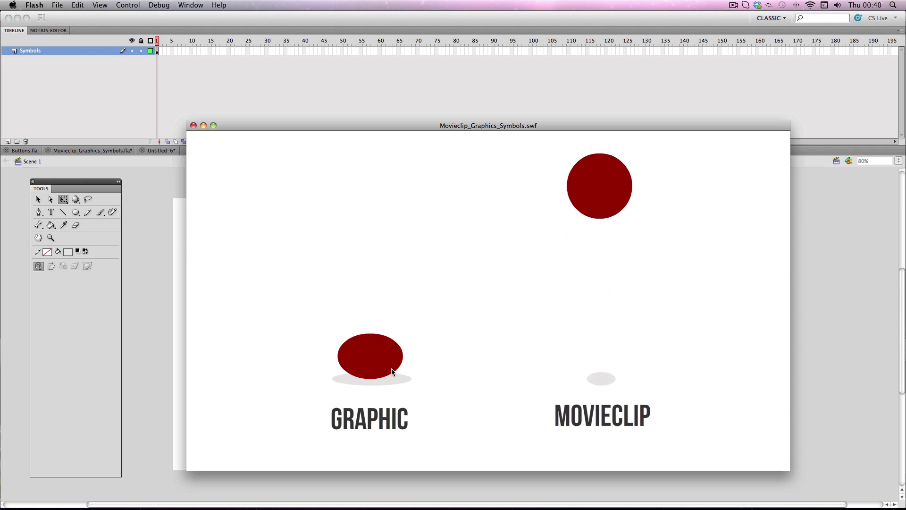
Step: Close the preview and undo Remove Frames to restore the main timeline
left_click(194, 126)
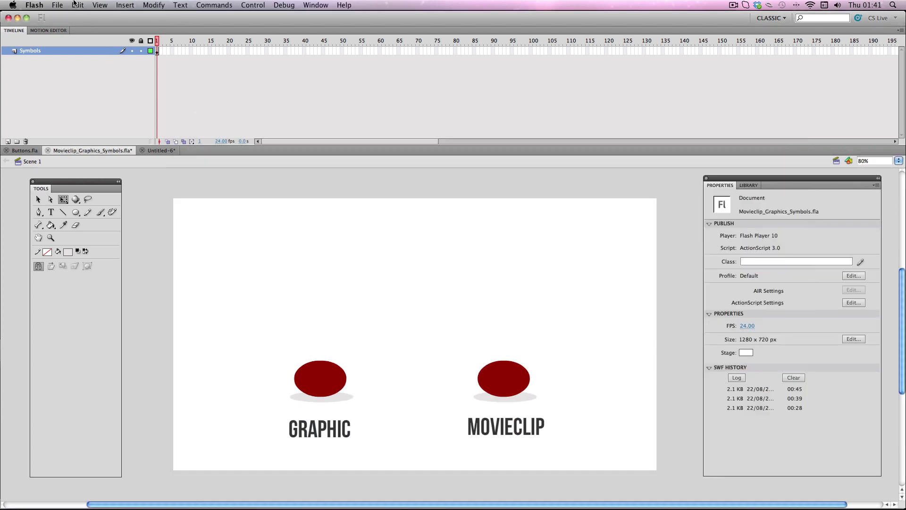
left_click(76, 4)
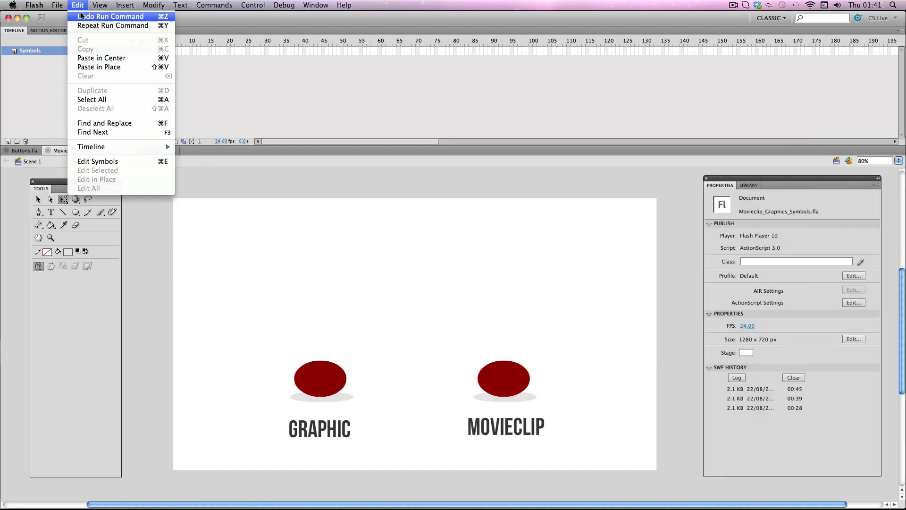
left_click(84, 16)
left_click(79, 6)
left_click(84, 16)
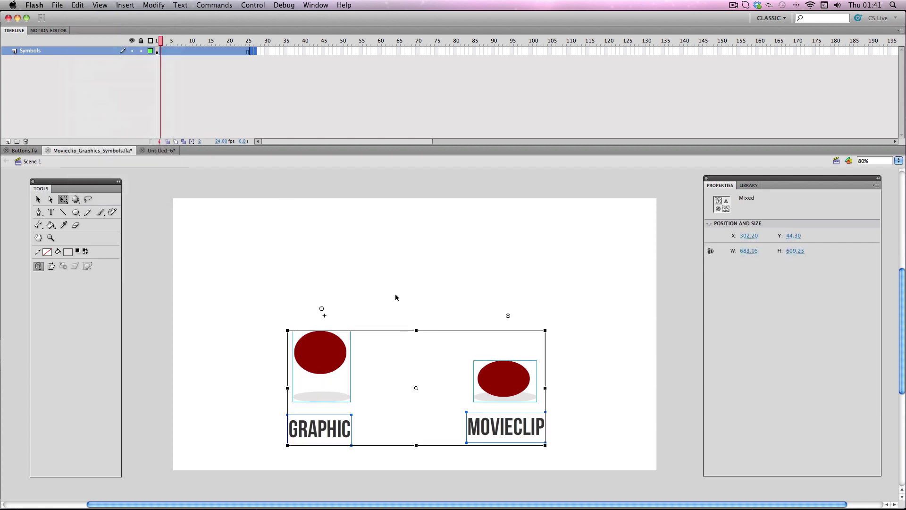
key("period")
Step: Select the MOVIECLIP ball and look through its Filters list without adding one
left_click(498, 380)
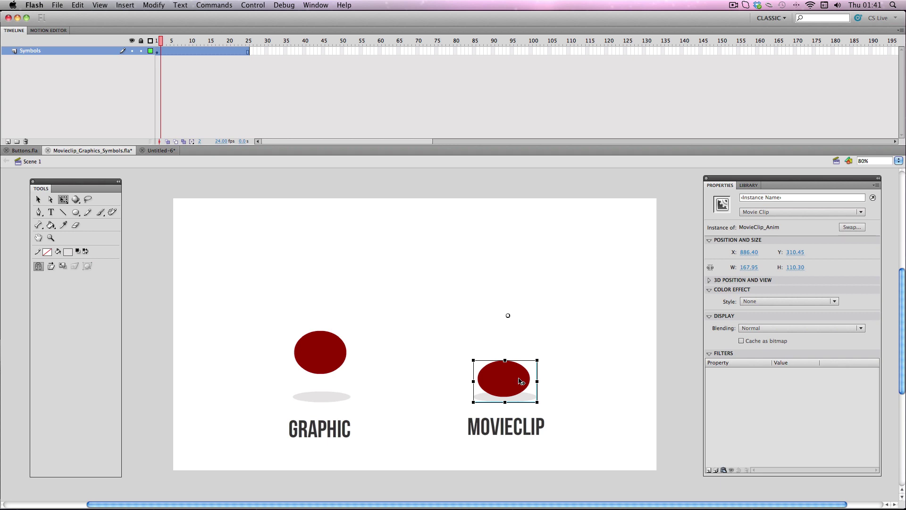
left_click(546, 371)
left_click(529, 372)
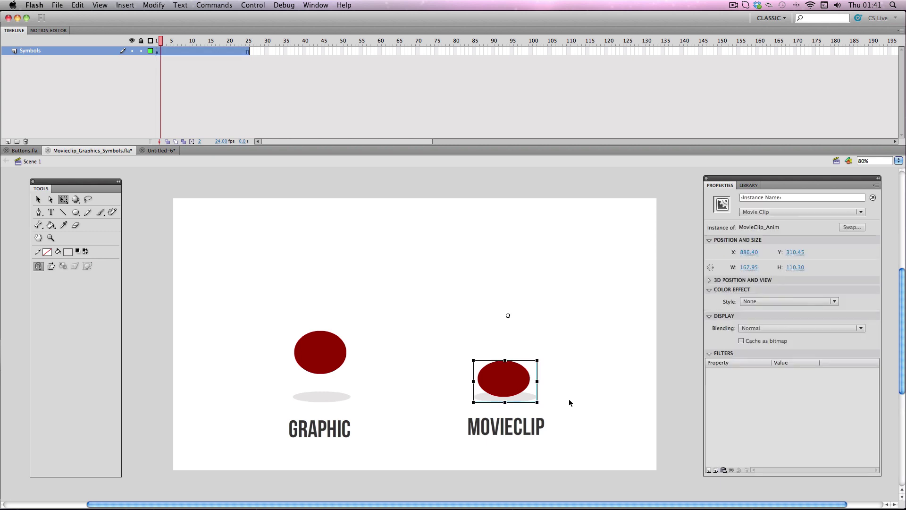
left_click(708, 471)
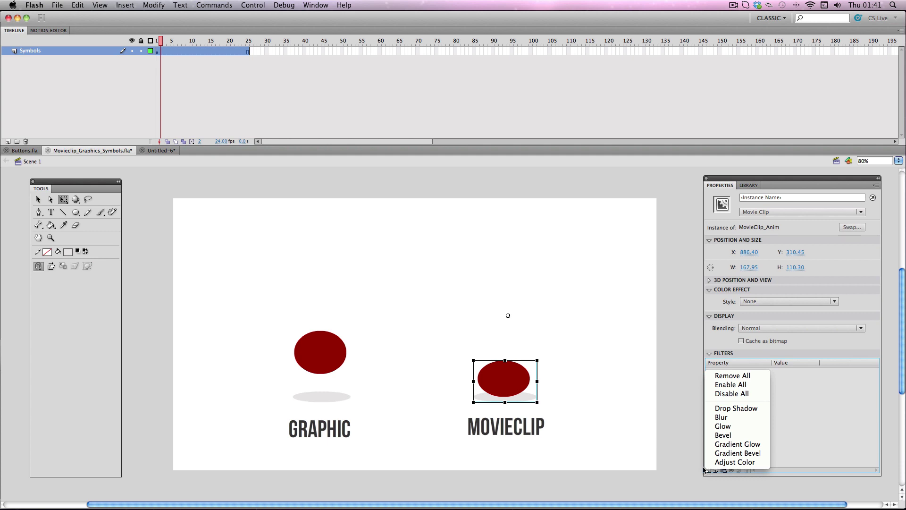
left_click(575, 463)
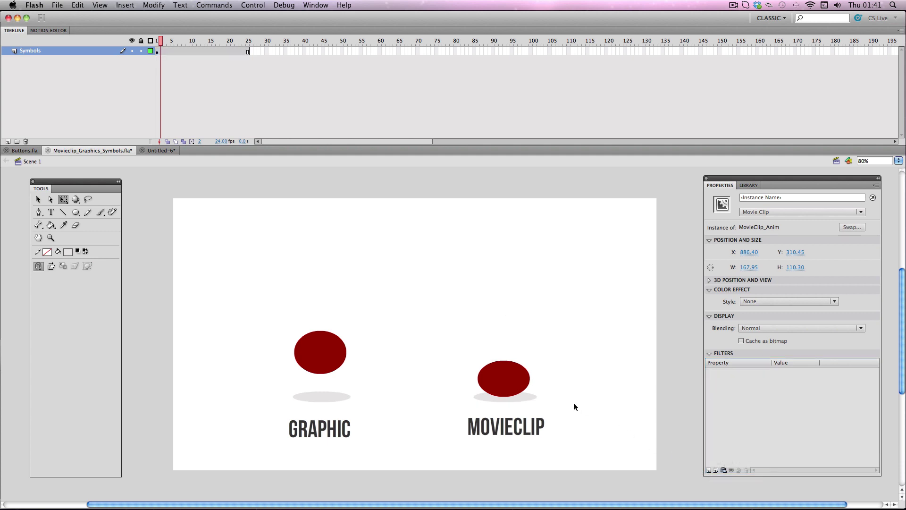
Step: Enter the MovieClip_Anim symbol, then return to Scene 1 and deselect
left_click(505, 380)
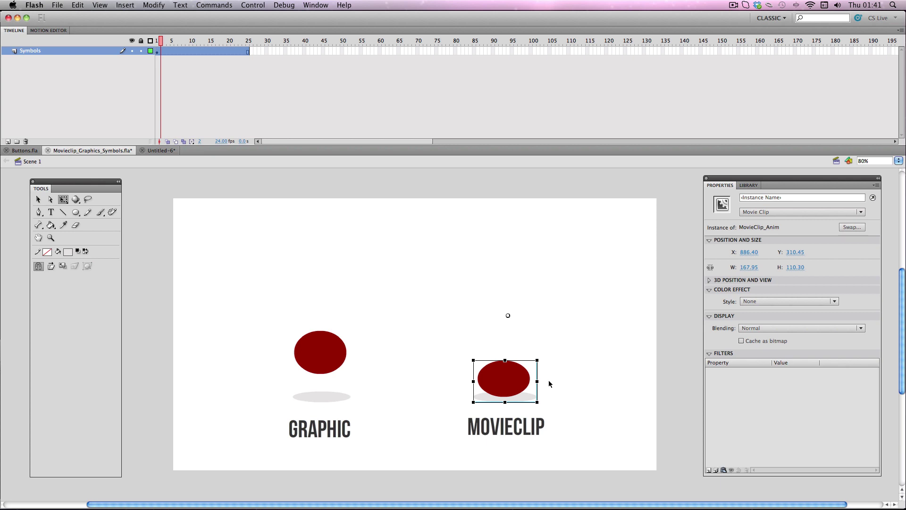
double_click(508, 383)
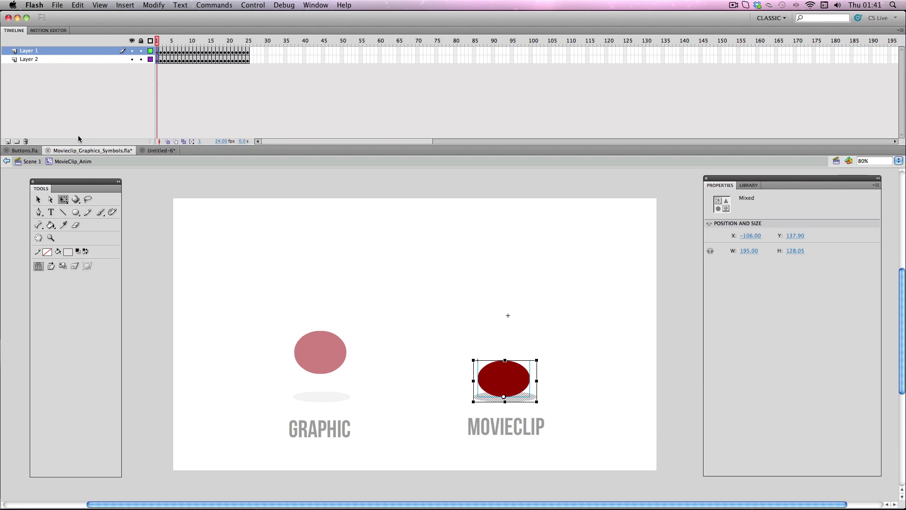
left_click(31, 161)
left_click(414, 303)
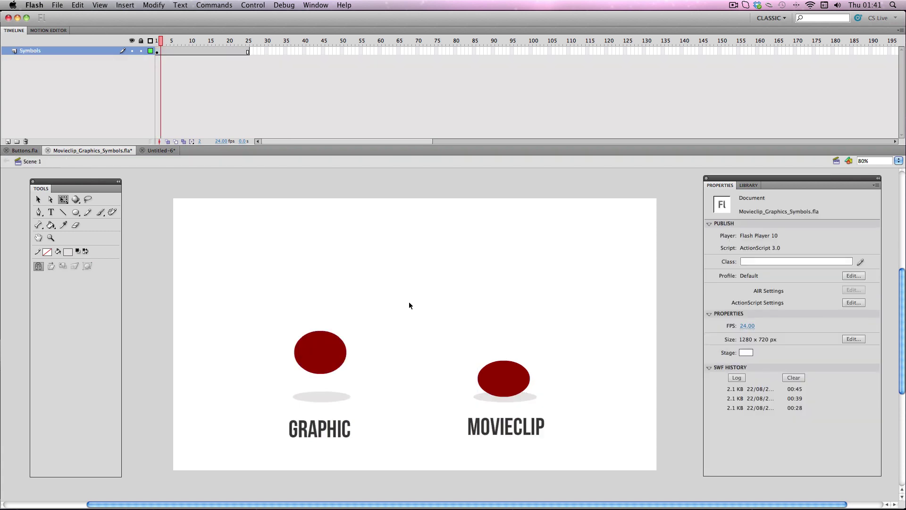
left_click(333, 350)
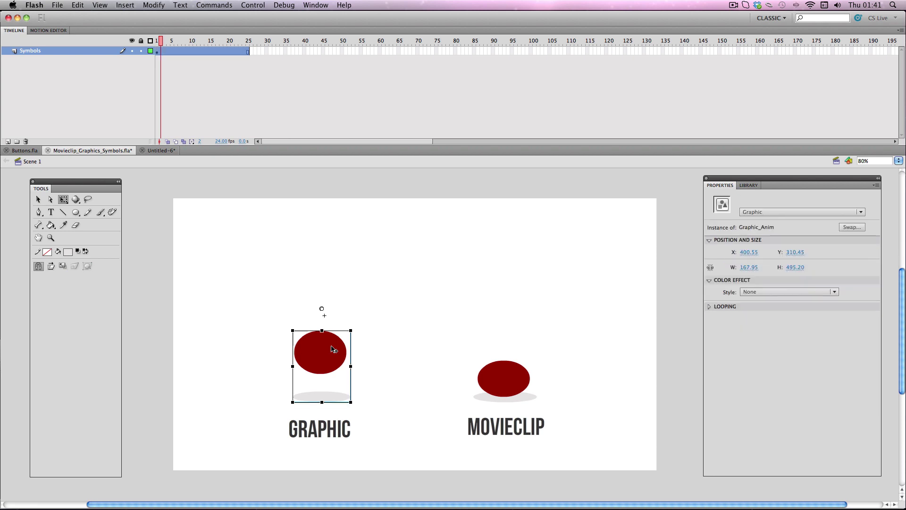
left_click(759, 291)
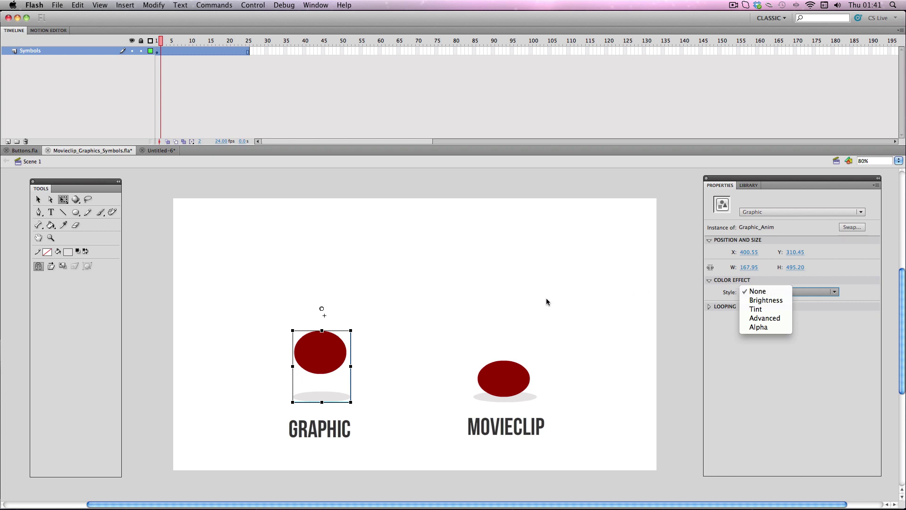
left_click(397, 335)
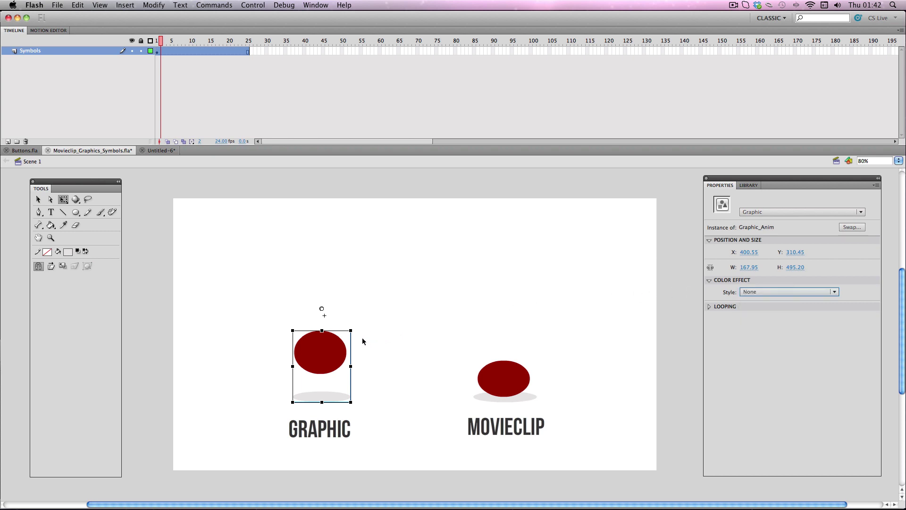
double_click(337, 347)
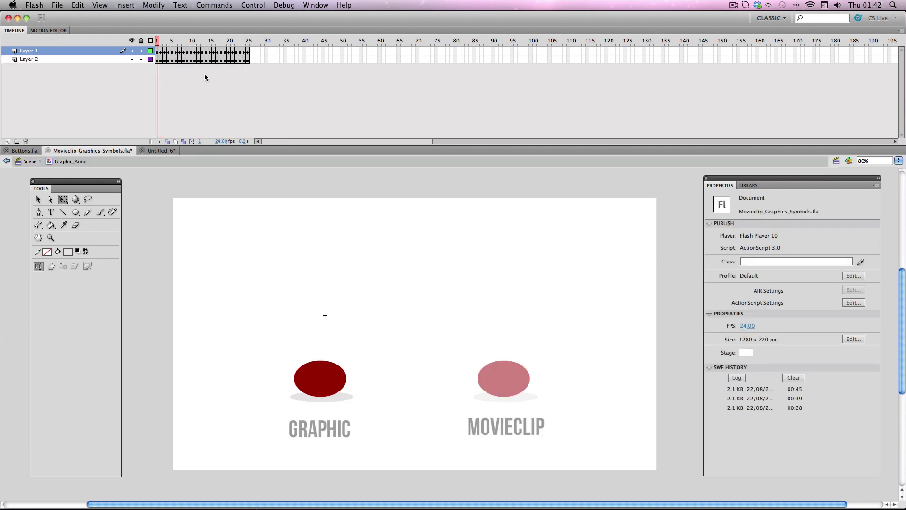
left_click(30, 161)
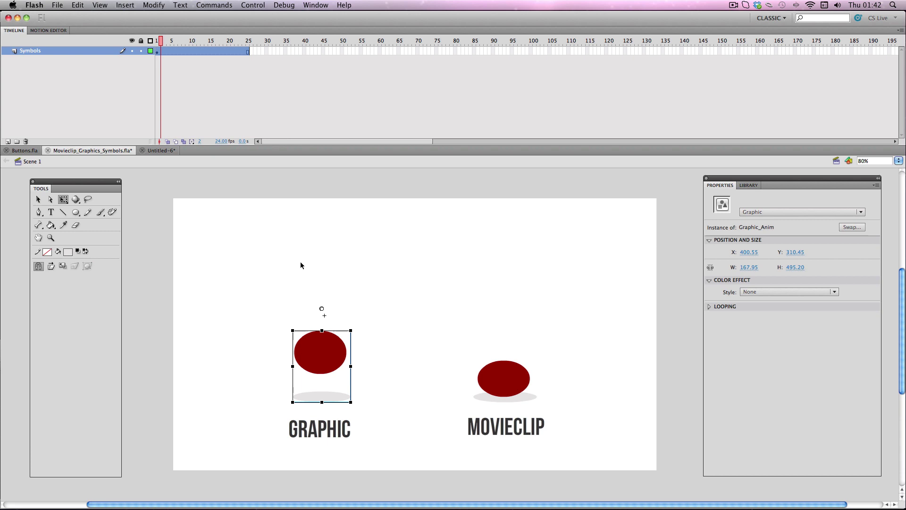
left_click(353, 284)
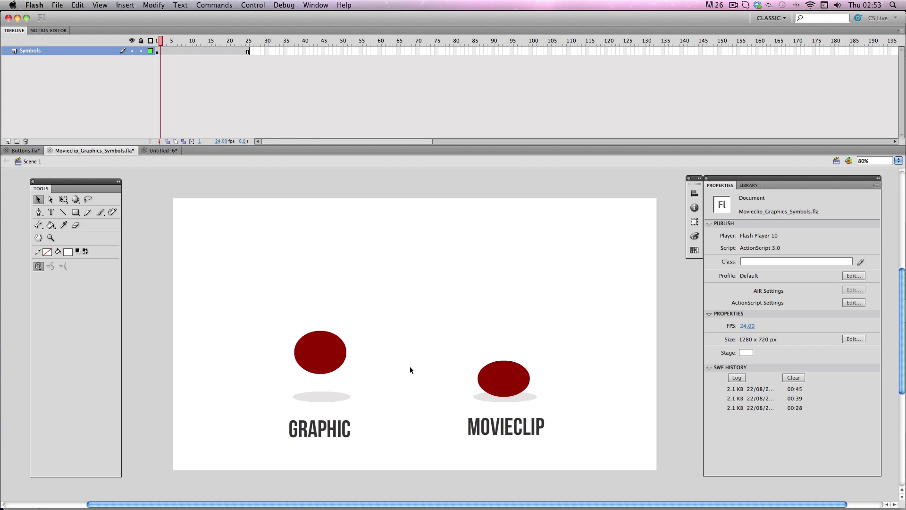
Step: Convert the whole CLICK HERE! shape in Buttons.fla into button symbol Symbol 5
left_click(25, 151)
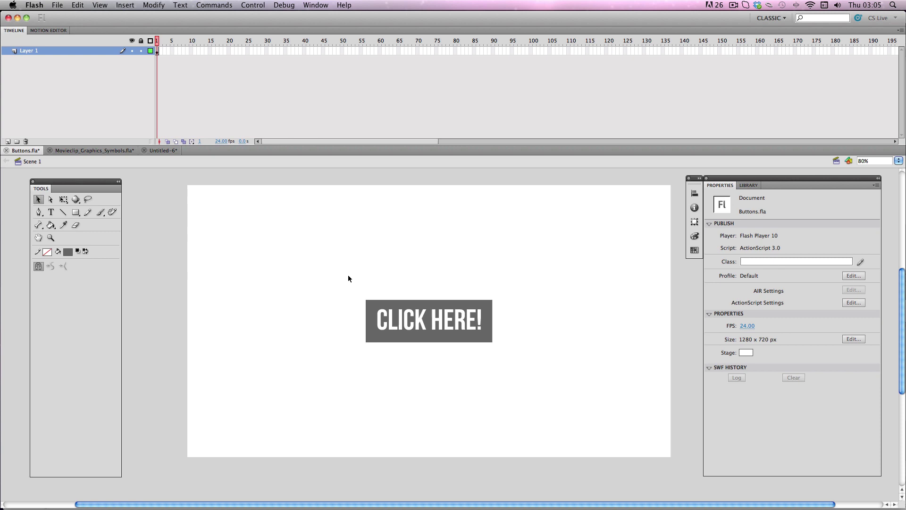
left_click_drag(348, 276, 514, 373)
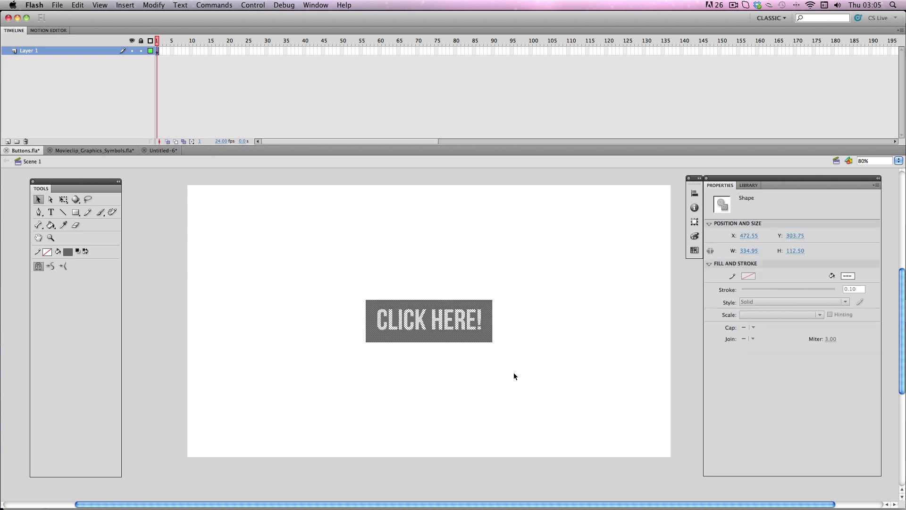
right_click(445, 317)
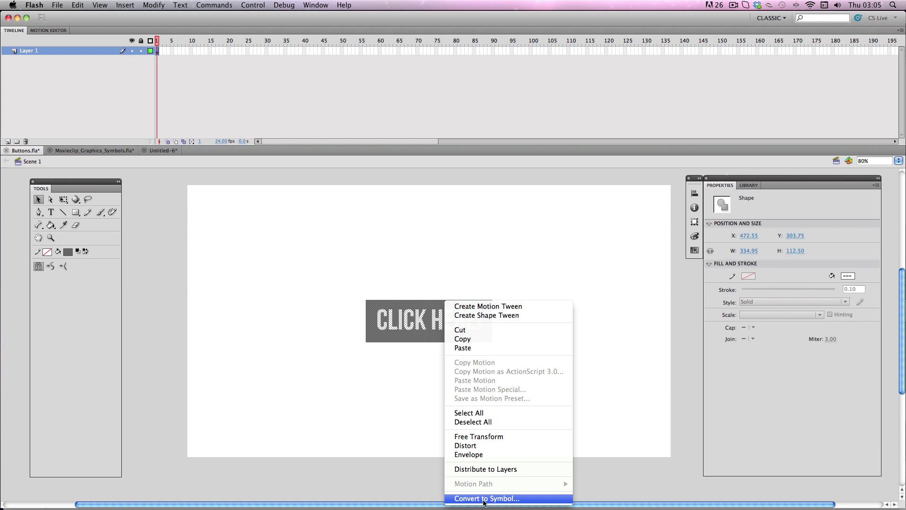
left_click(485, 499)
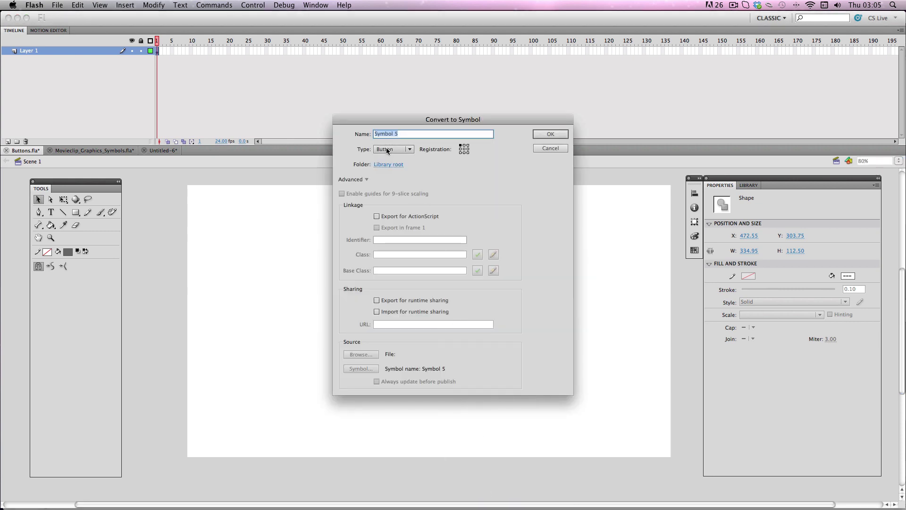
left_click(543, 134)
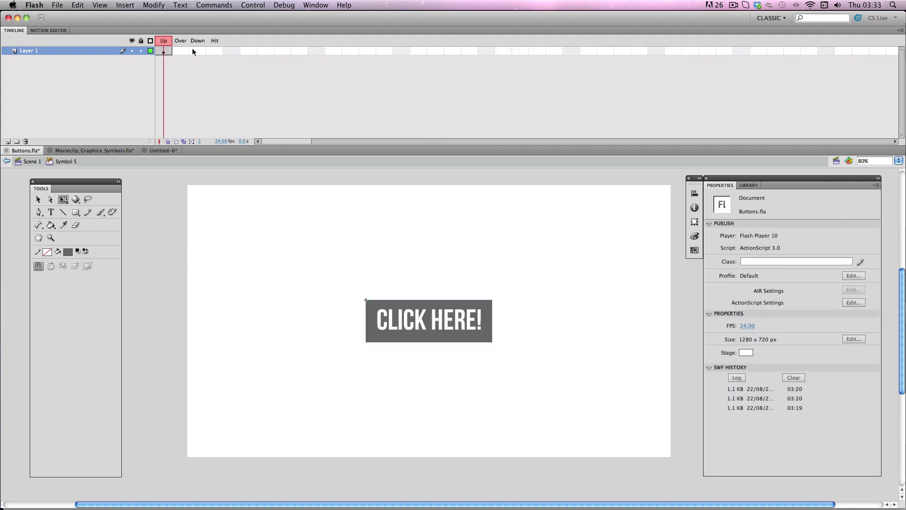
Step: Inside Symbol 5, check the Up keyframe's CLICK HERE! content, then clear the selection
left_click(167, 52)
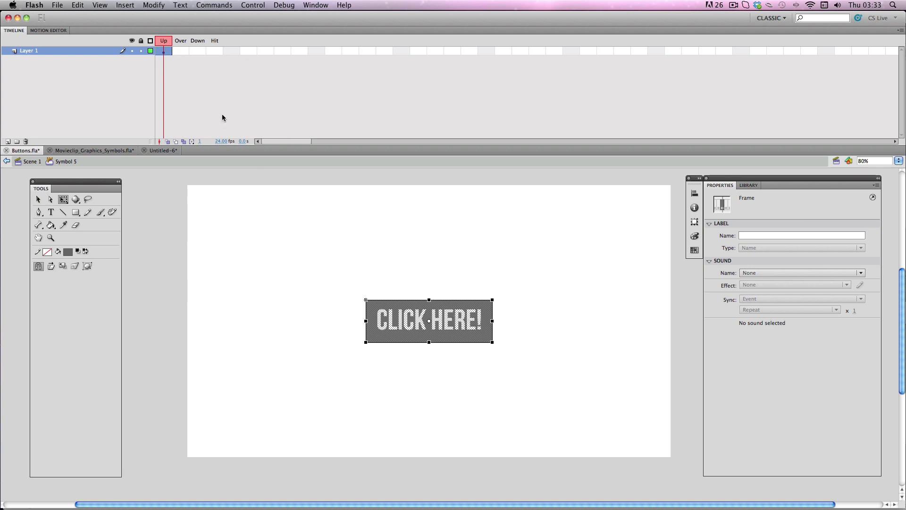
left_click(188, 58)
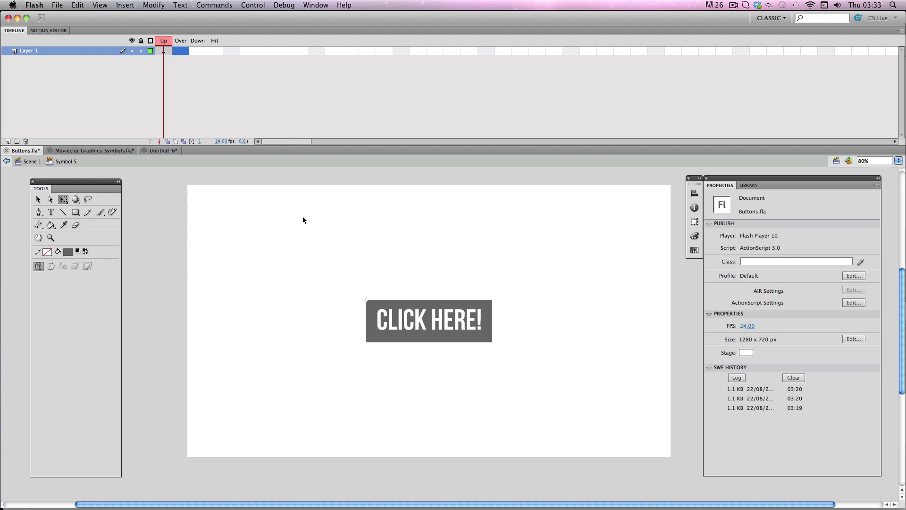
Step: Add an Over keyframe and convert its CLICK HERE! graphic into a movie clip
right_click(180, 53)
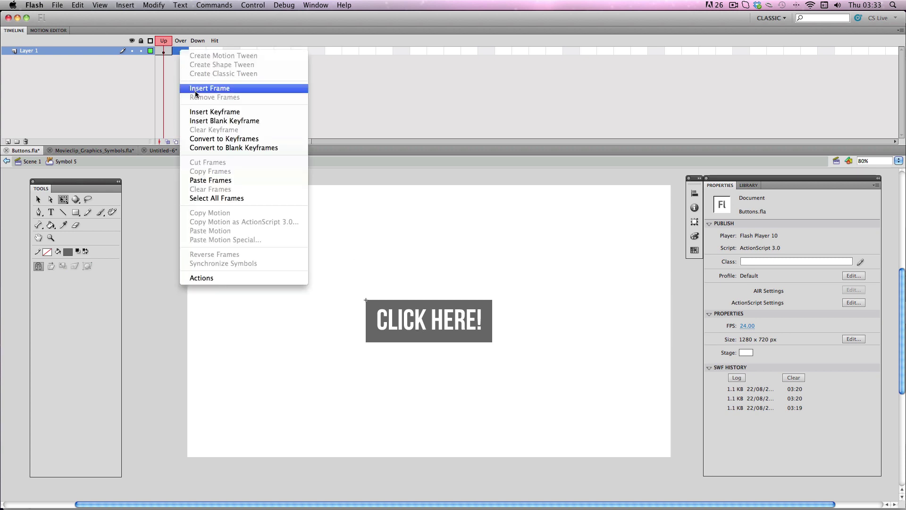
left_click(204, 112)
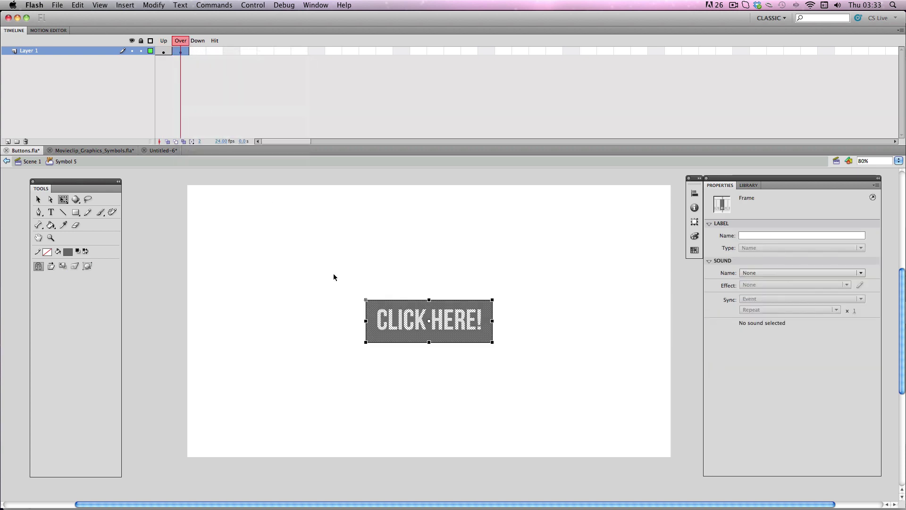
right_click(406, 312)
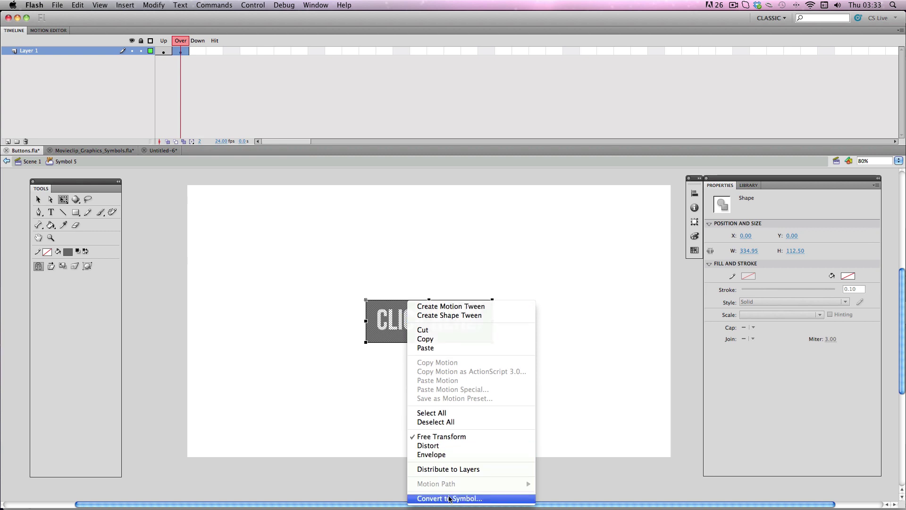
left_click(444, 495)
left_click(539, 135)
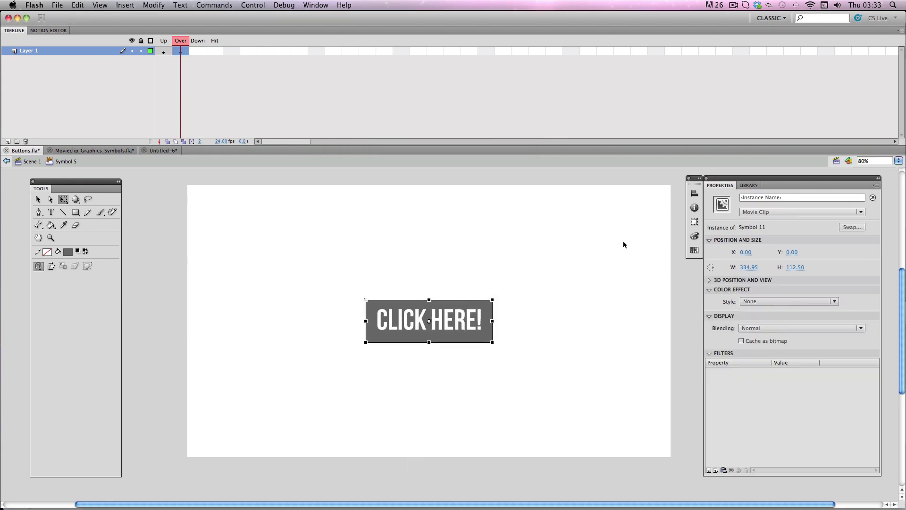
Step: Give the Over graphic a Brightness colour effect of 27%
left_click(740, 302)
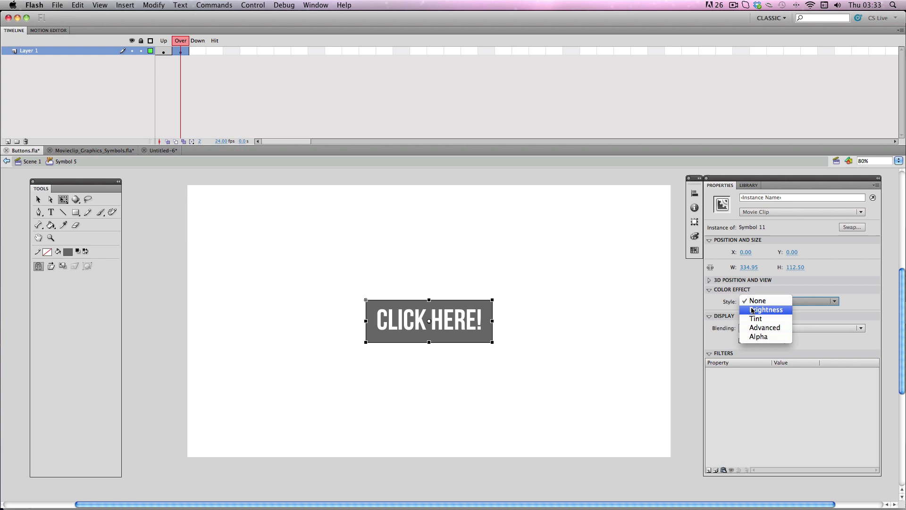
left_click(755, 310)
left_click_drag(777, 316, 795, 315)
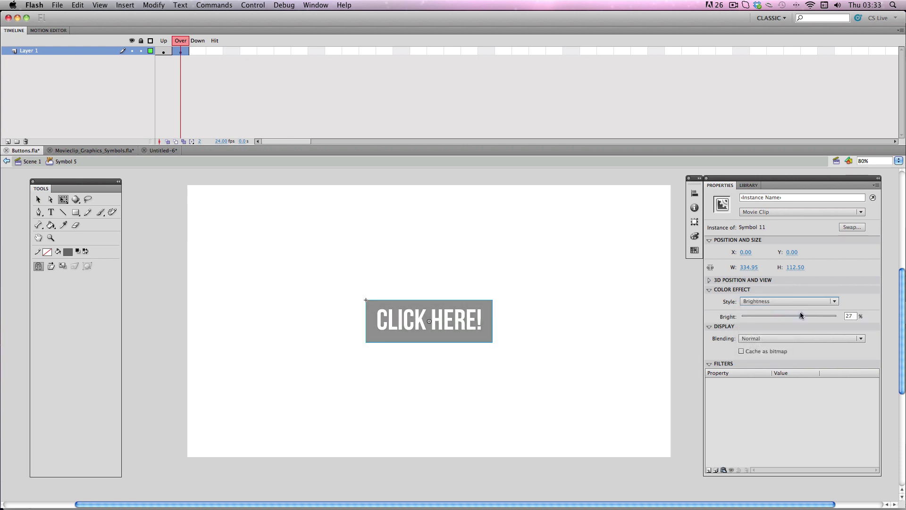
left_click_drag(800, 314, 801, 314)
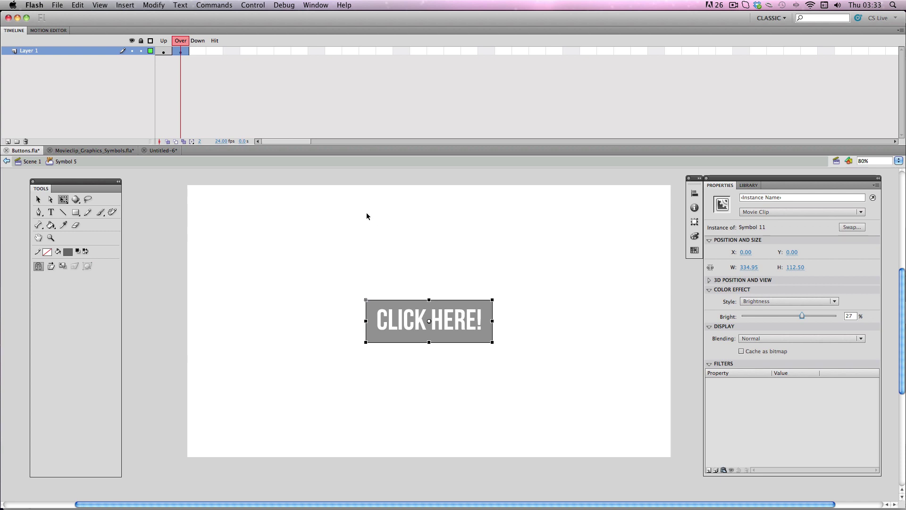
left_click(197, 51)
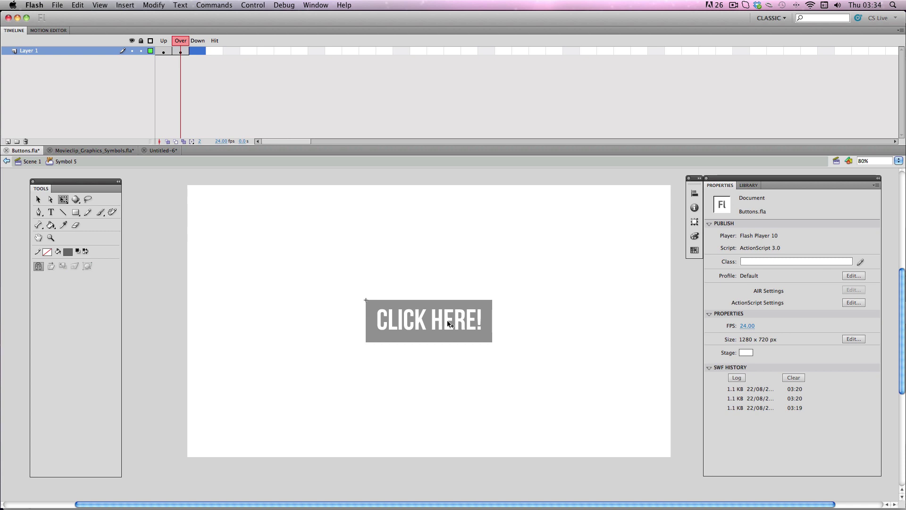
Step: Add a Down keyframe and darken its CLICK HERE! graphic to -11% brightness
right_click(197, 51)
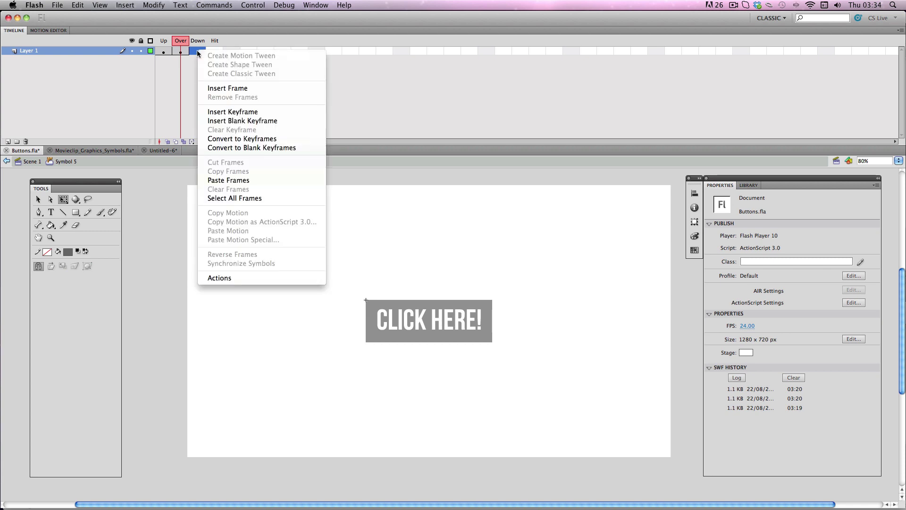
left_click(226, 111)
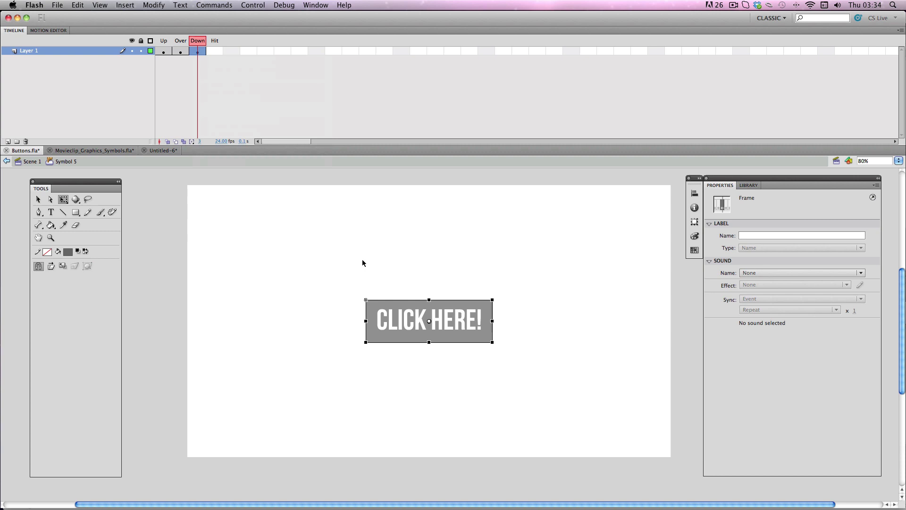
left_click(394, 310)
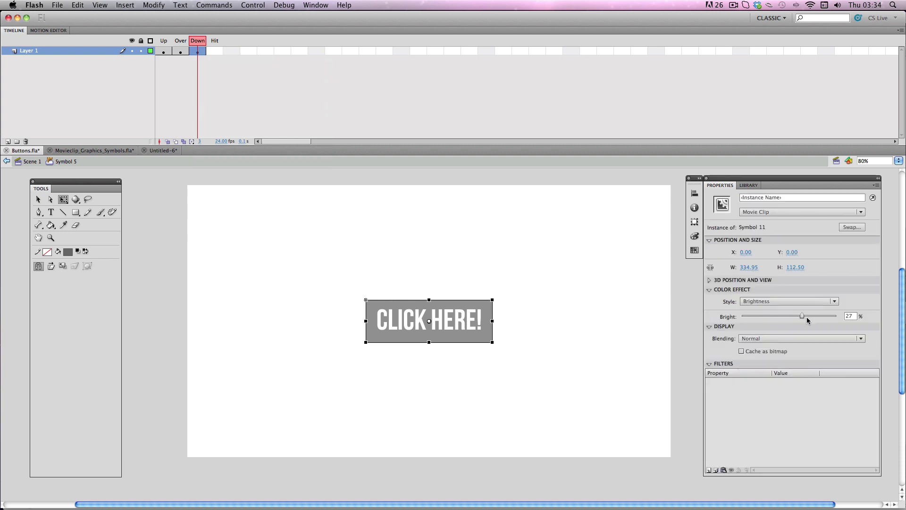
left_click_drag(806, 317, 781, 315)
left_click(483, 276)
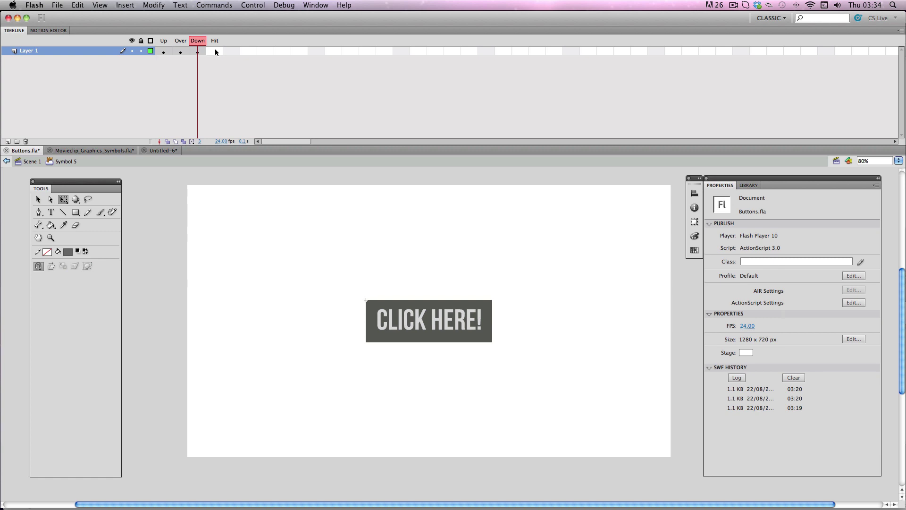
Step: Copy the Up frame and paste it into the Hit frame
left_click(166, 52)
right_click(167, 52)
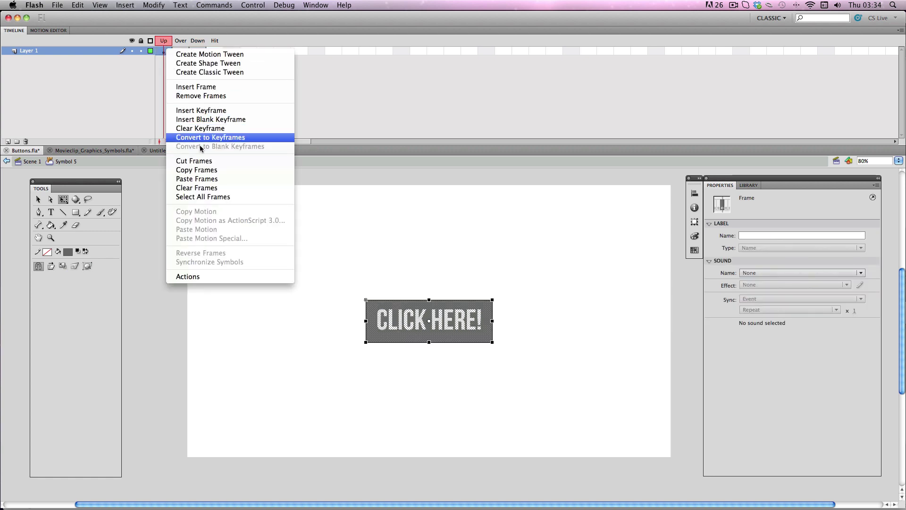
left_click(208, 174)
left_click(215, 50)
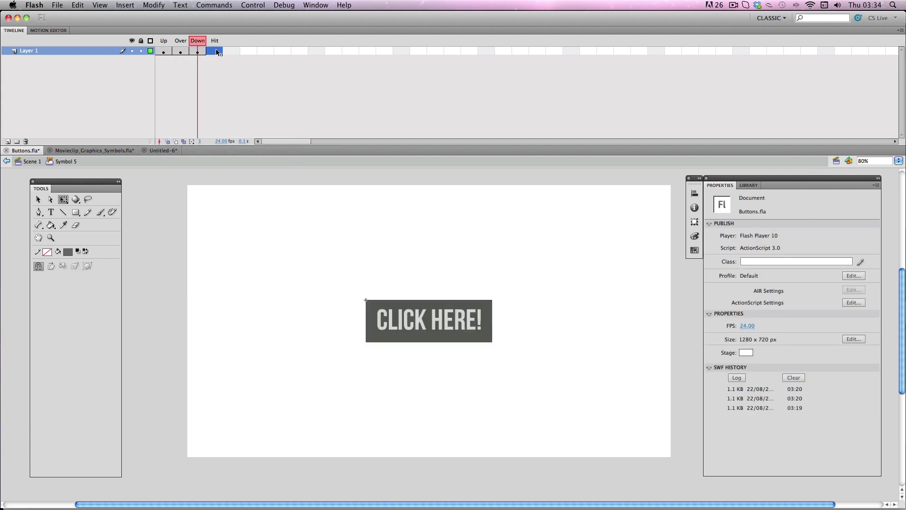
right_click(216, 49)
left_click(251, 179)
Step: Publish a Buttons.swf preview and test the CLICK HERE! button's hover and pressed shades
left_click(57, 4)
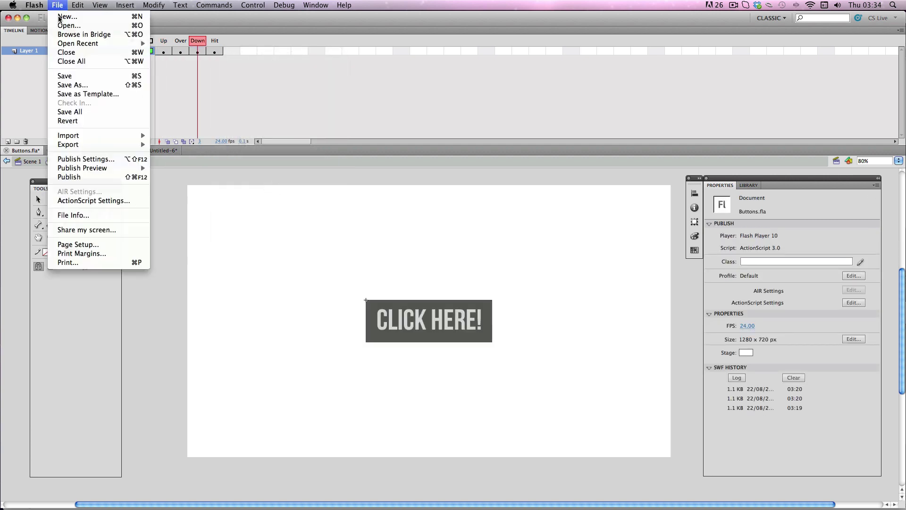
mouse_move(95, 168)
left_click(184, 177)
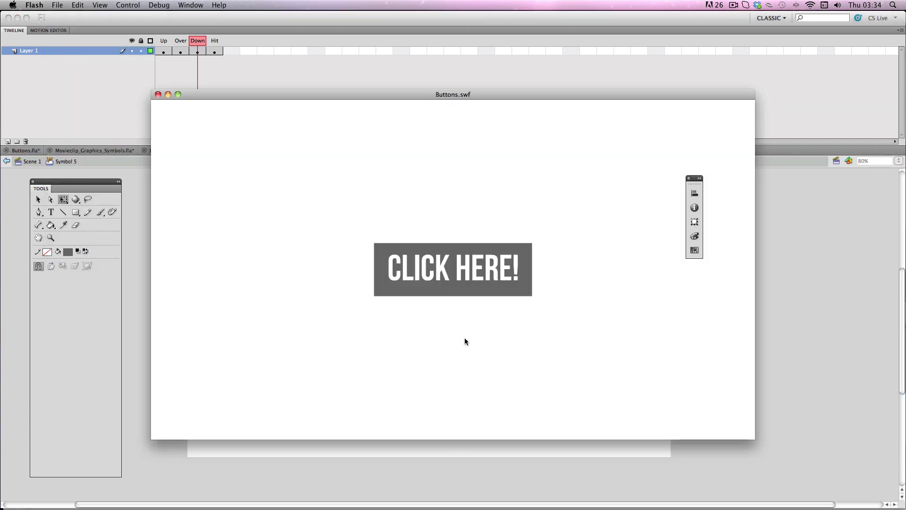
left_click(457, 282)
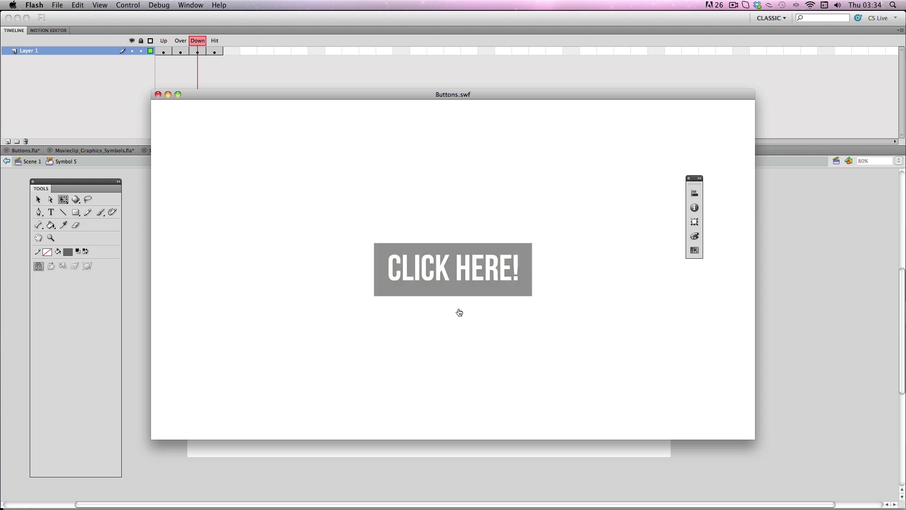
Step: Close the Buttons.swf preview to return to the CLICK HERE! button in Symbol 5
left_click(159, 94)
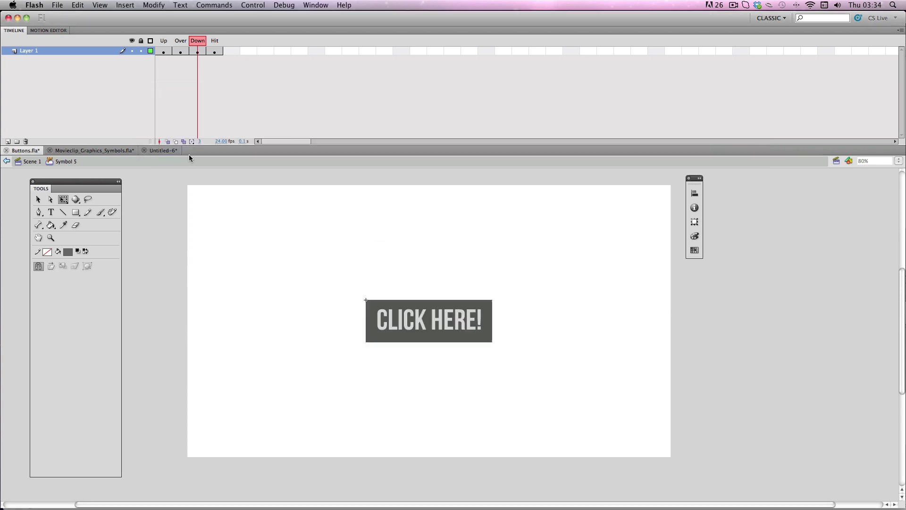